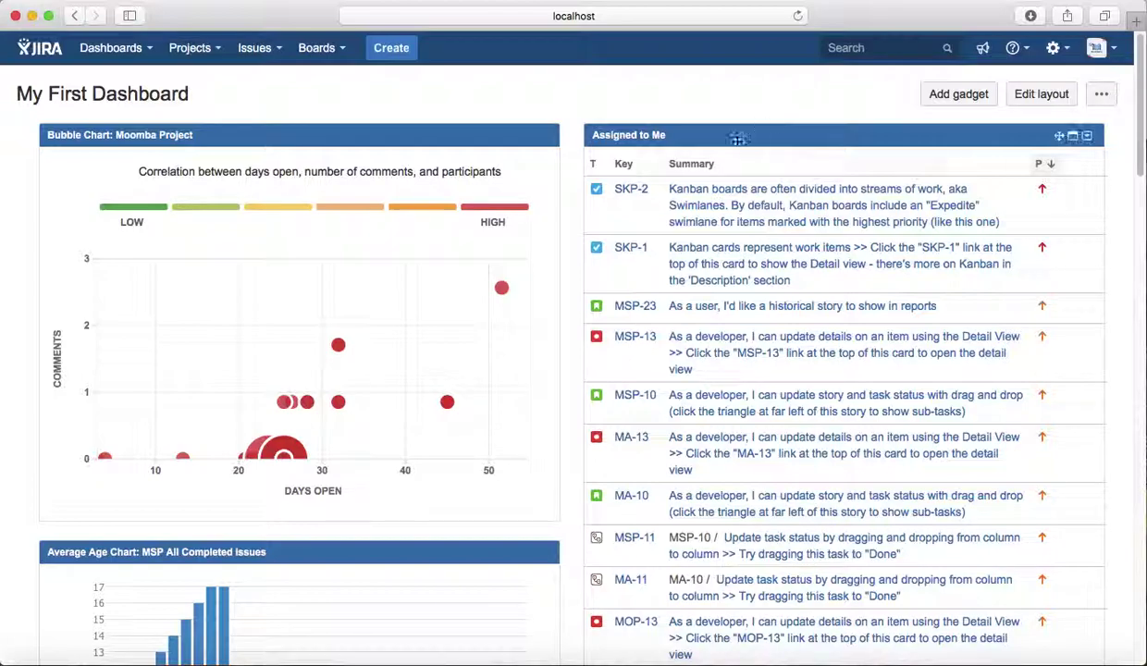
# Open story MSP-23 from the Assigned to Me list and start creating a sub-task under it
pyautogui.click(635, 305)
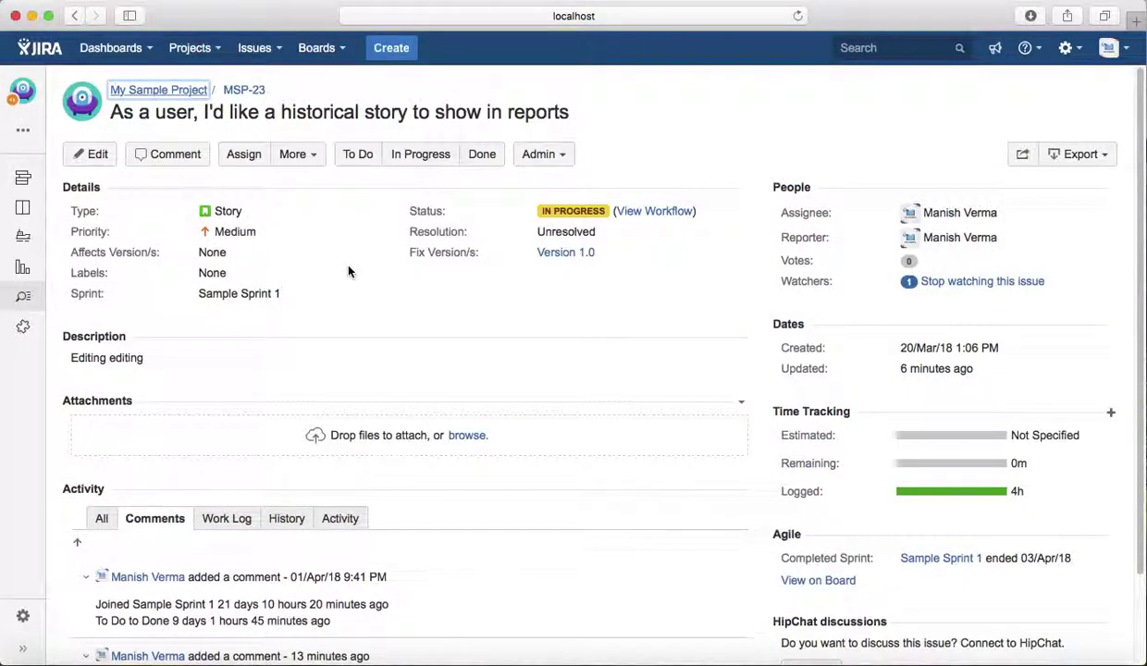
pyautogui.click(322, 165)
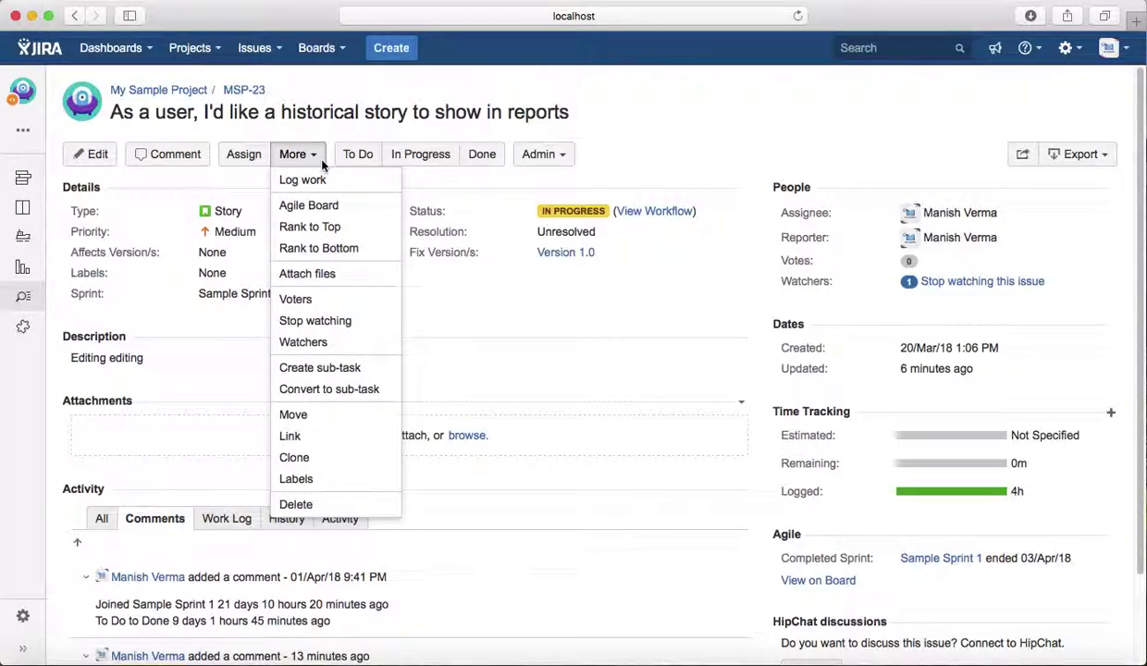
pyautogui.click(318, 370)
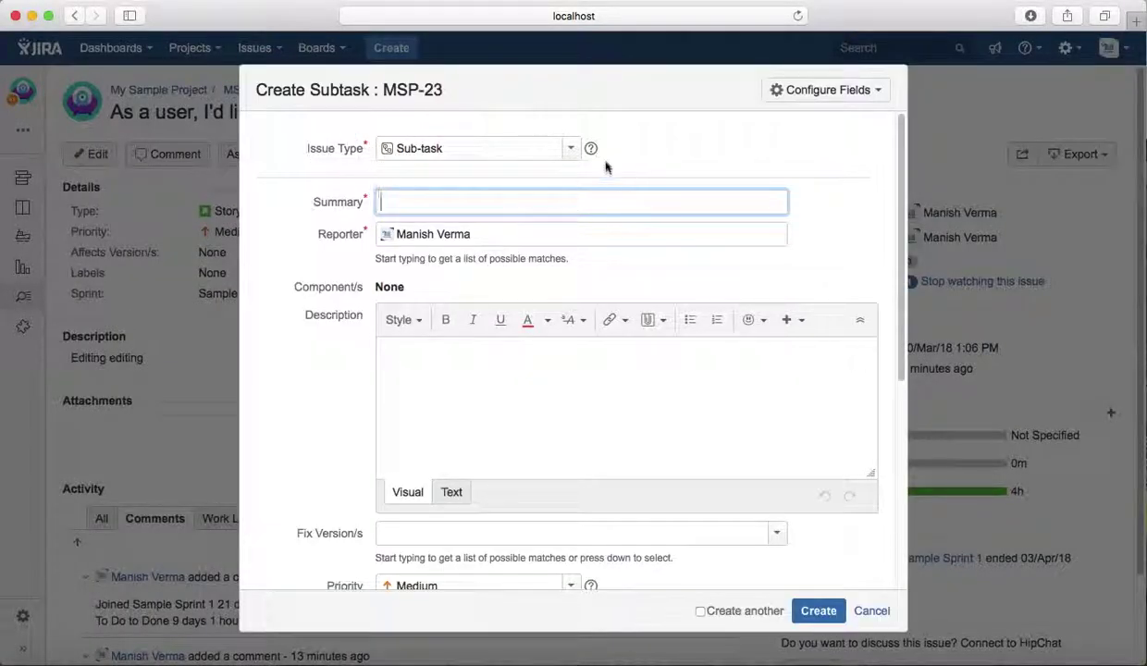
# Enter "test subtask" as the summary of the new sub-task, keeping the issue type Sub-task
pyautogui.click(580, 157)
pyautogui.click(400, 199)
pyautogui.write('test subtask')
pyautogui.click(315, 262)
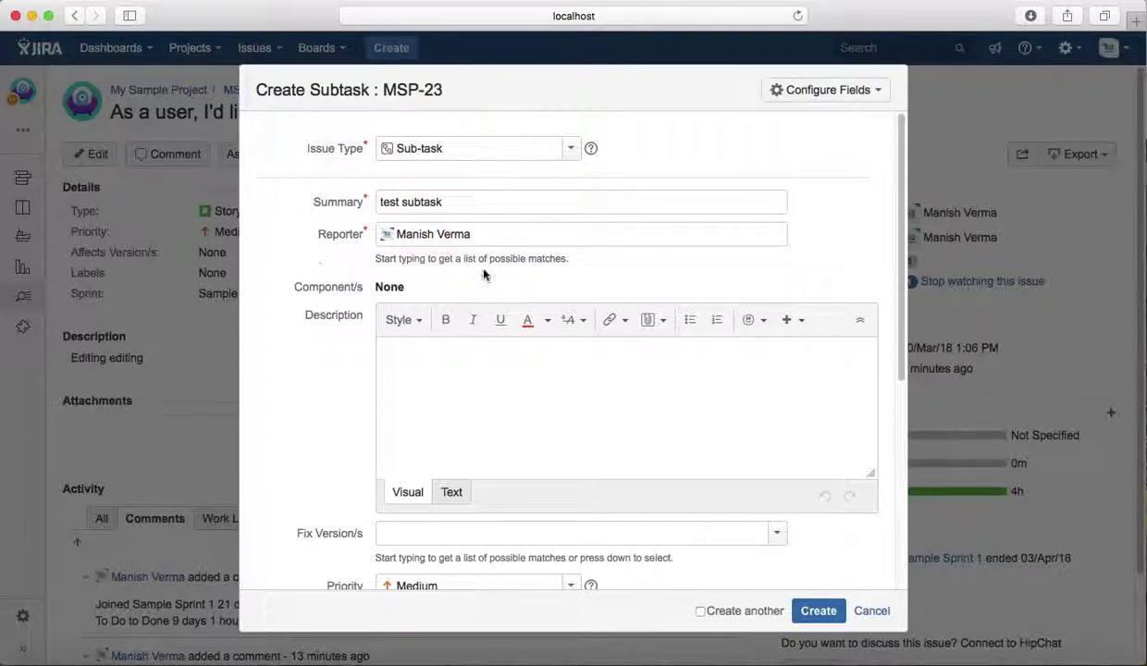
# Assign the new sub-task to the suggested user listed directly after Unassigned
pyautogui.scroll(-1, 410, 321)
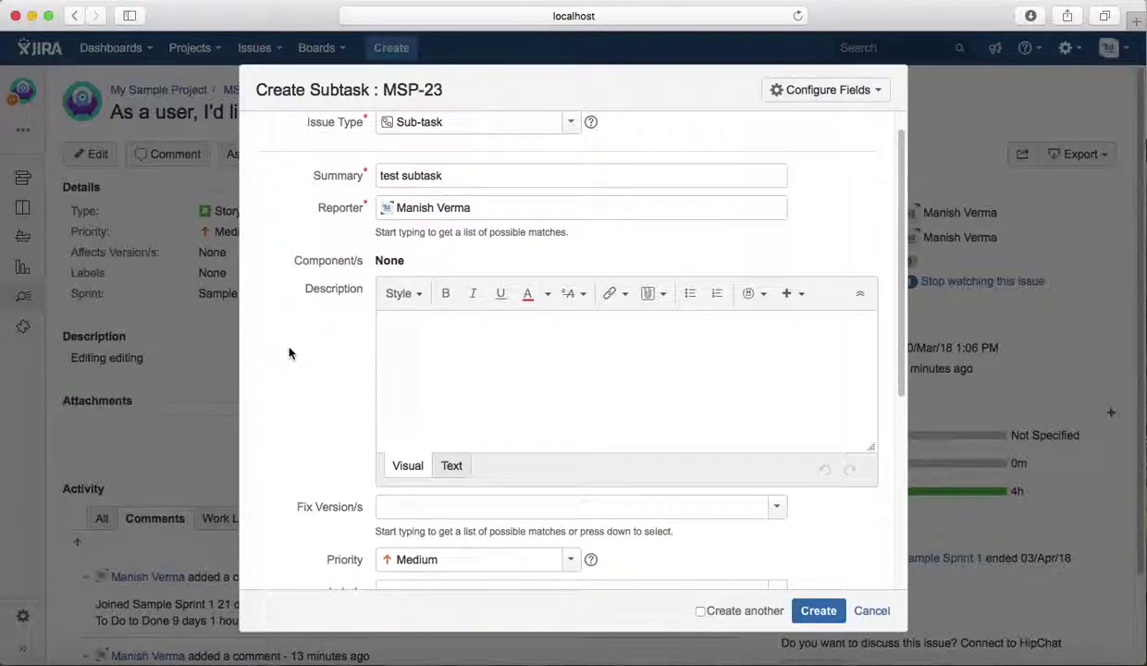
pyautogui.scroll(-5, 452, 374)
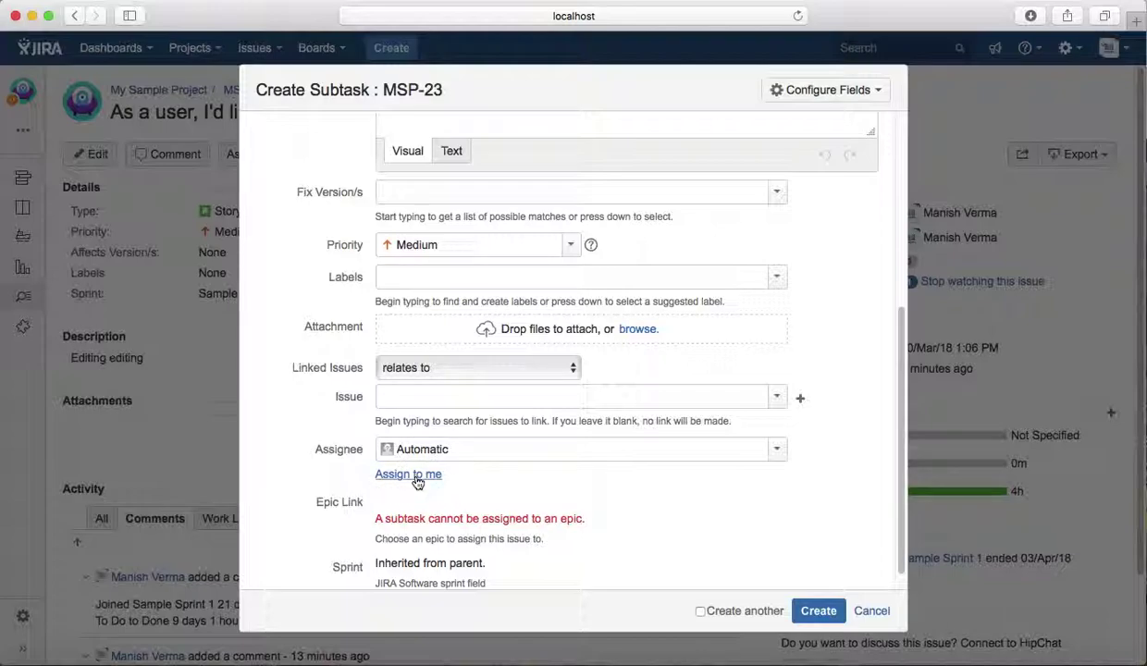
pyautogui.click(479, 454)
pyautogui.press('Down')
pyautogui.press('Down')
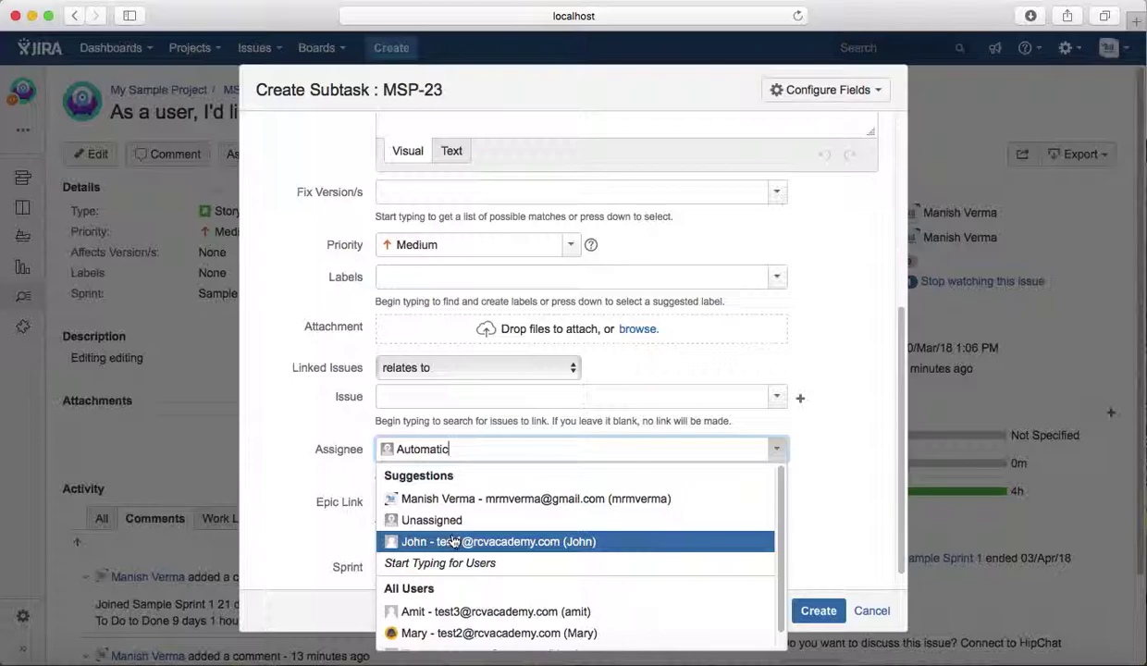
pyautogui.press('Return')
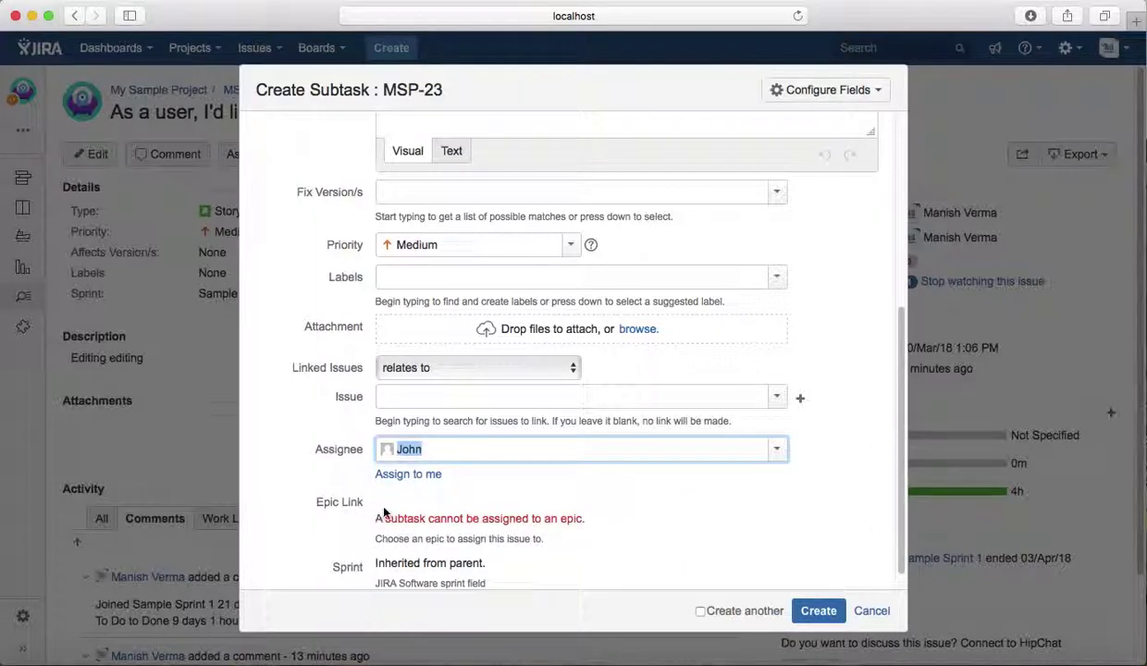
# Check the Epic Link and Sprint fields of the form, and create the sub-task
pyautogui.scroll(-1, 499, 586)
pyautogui.scroll(-2, 499, 586)
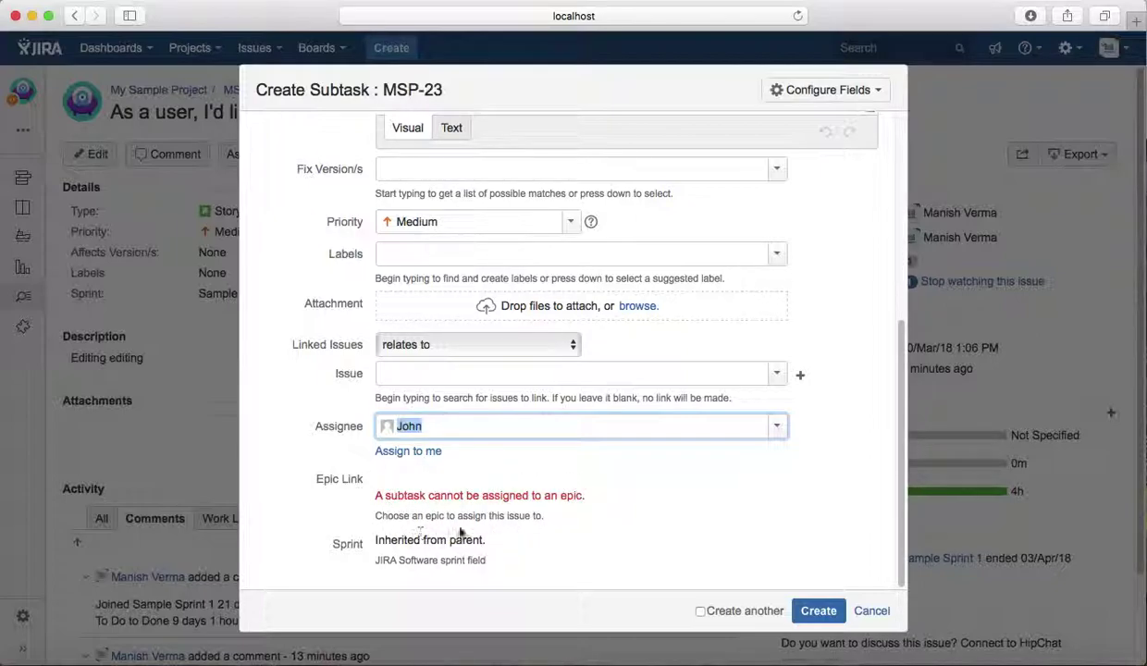
pyautogui.moveTo(374, 495); pyautogui.dragTo(572, 507)
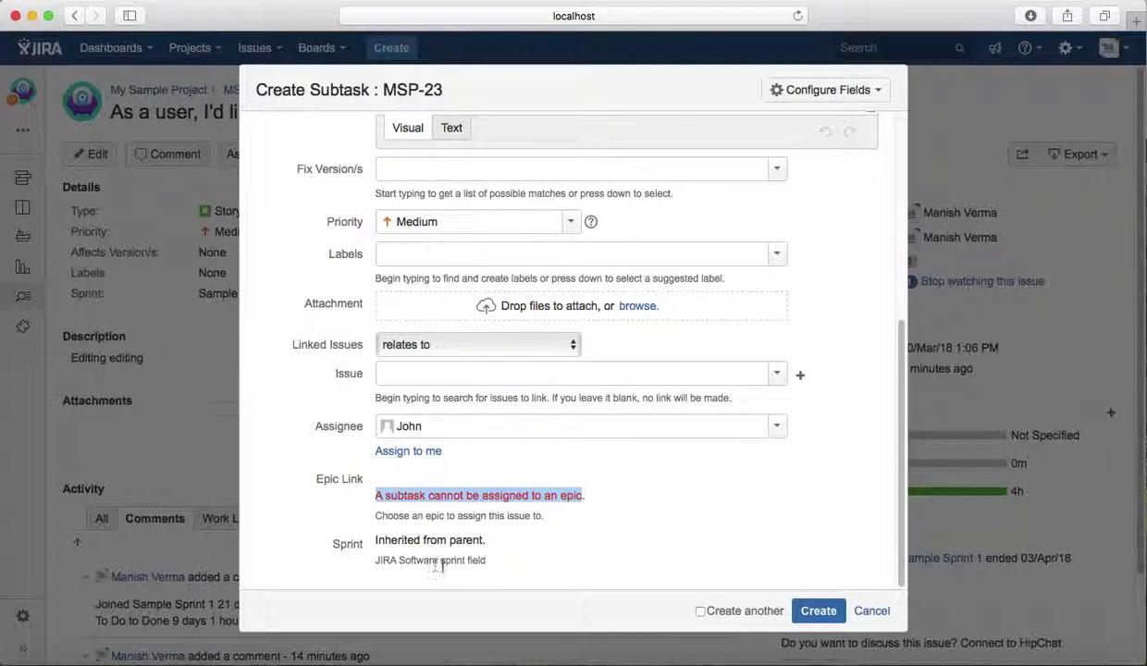
pyautogui.click(526, 562)
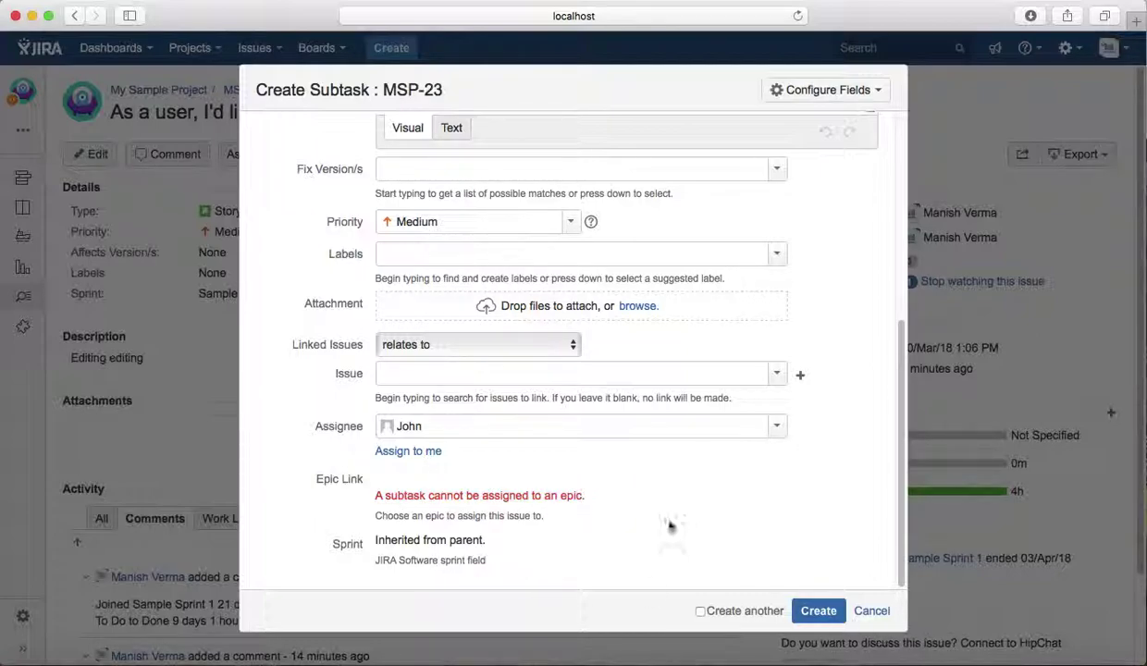
pyautogui.click(819, 618)
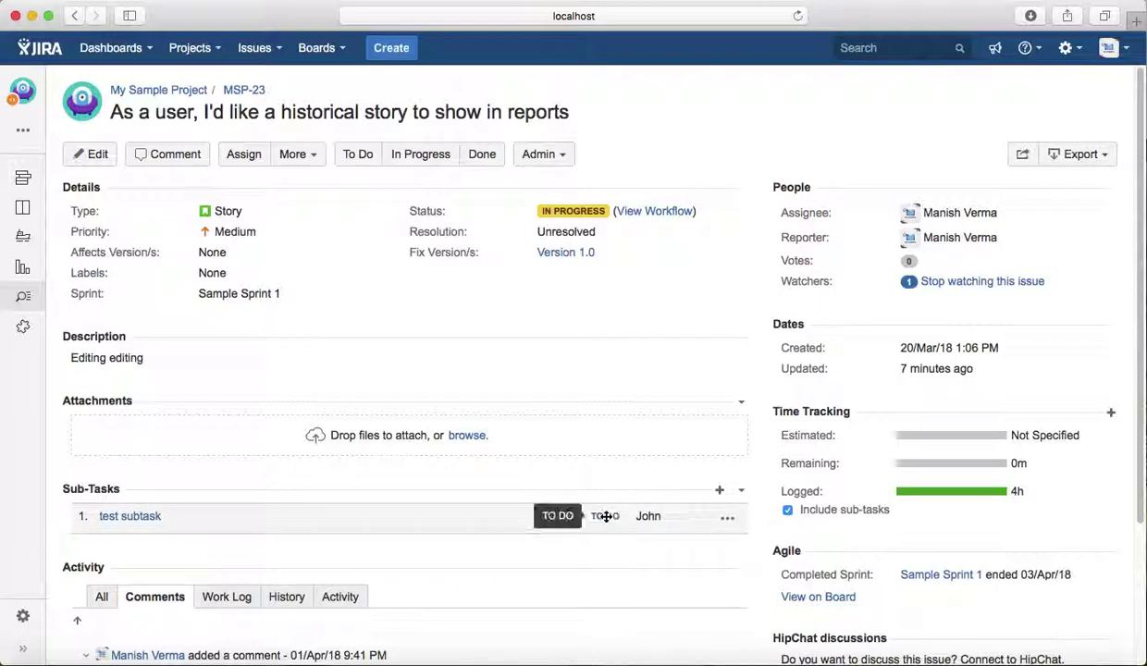
# Examine the actions available for the "test subtask" entry in the story's sub-task list
pyautogui.moveTo(656, 522)
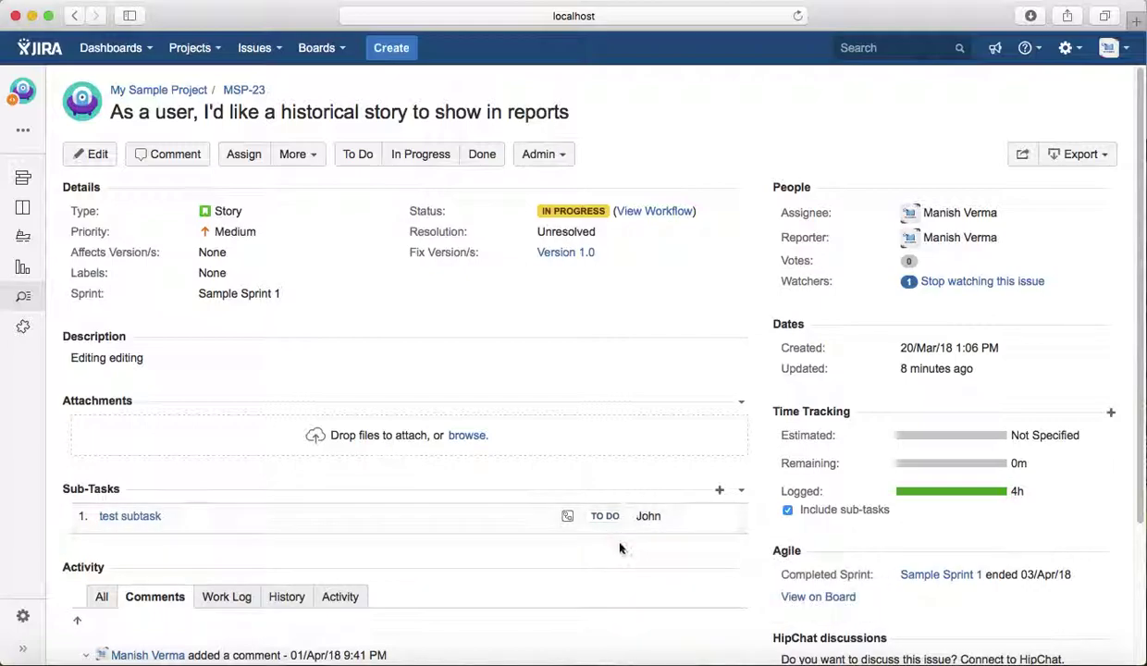
pyautogui.moveTo(728, 524)
pyautogui.click(728, 521)
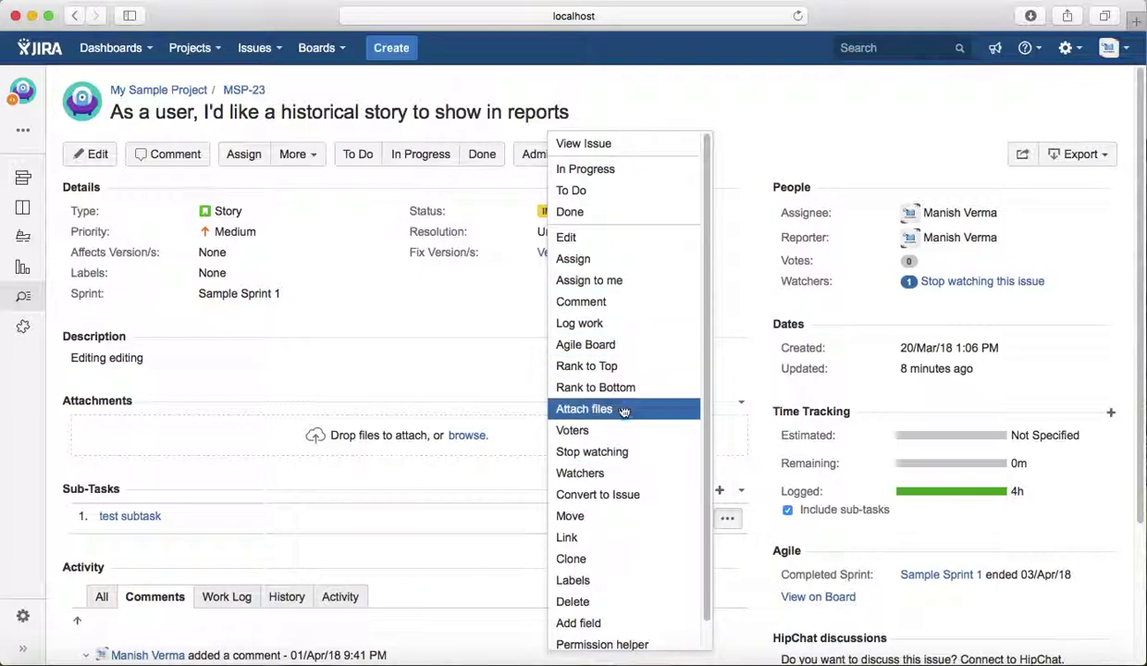
pyautogui.scroll(-1, 621, 423)
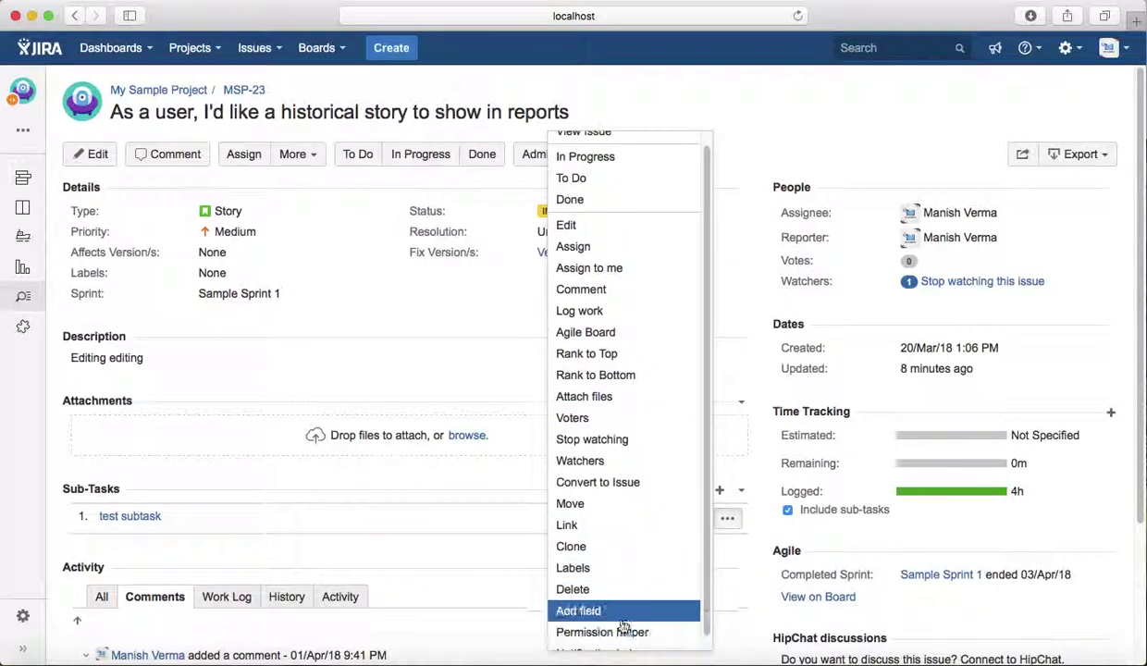
pyautogui.scroll(-1, 624, 628)
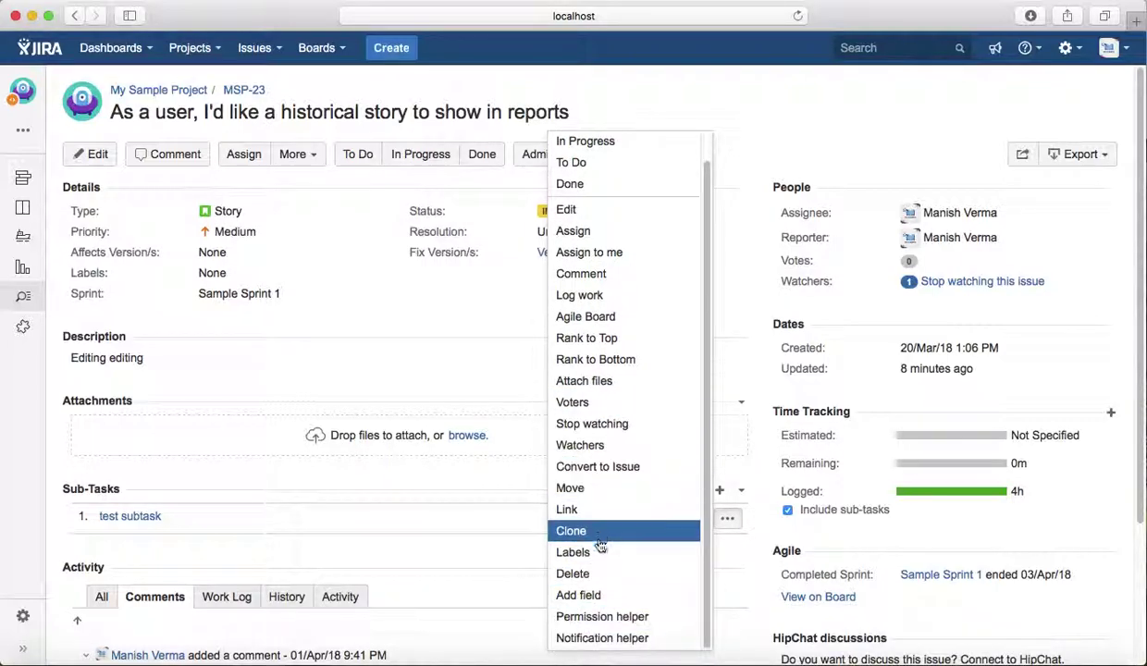
pyautogui.click(429, 372)
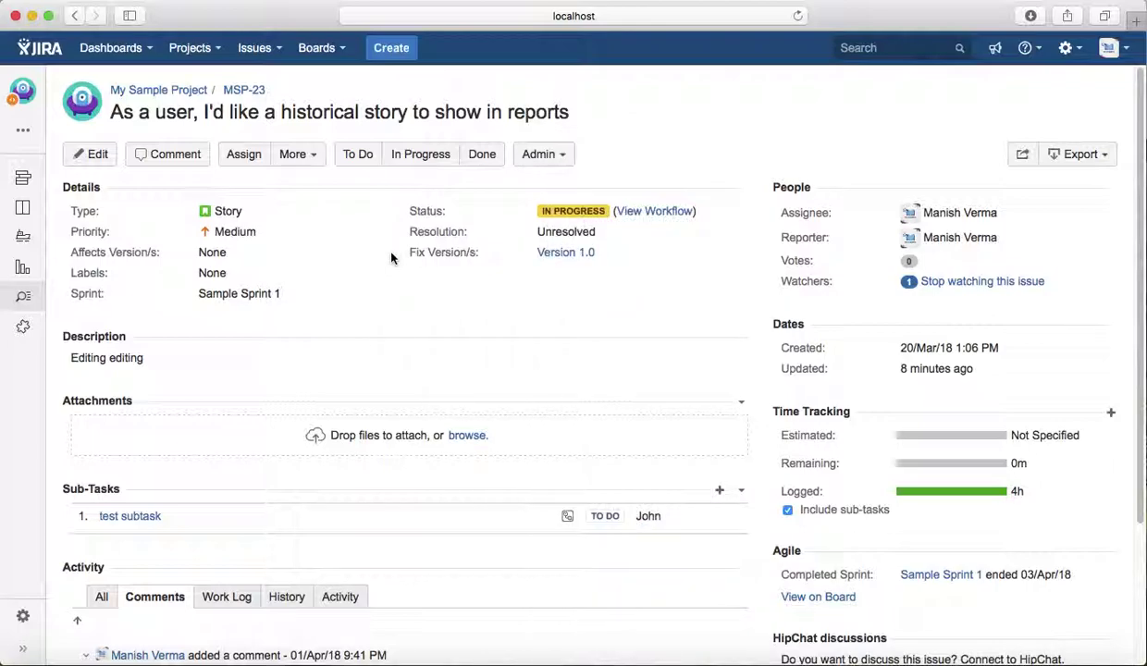
# Look over the story page and its additional actions for the places where a sub-task can be created
pyautogui.scroll(-6, 646, 417)
pyautogui.scroll(4, 646, 417)
pyautogui.scroll(2, 504, 443)
pyautogui.scroll(-5, 727, 357)
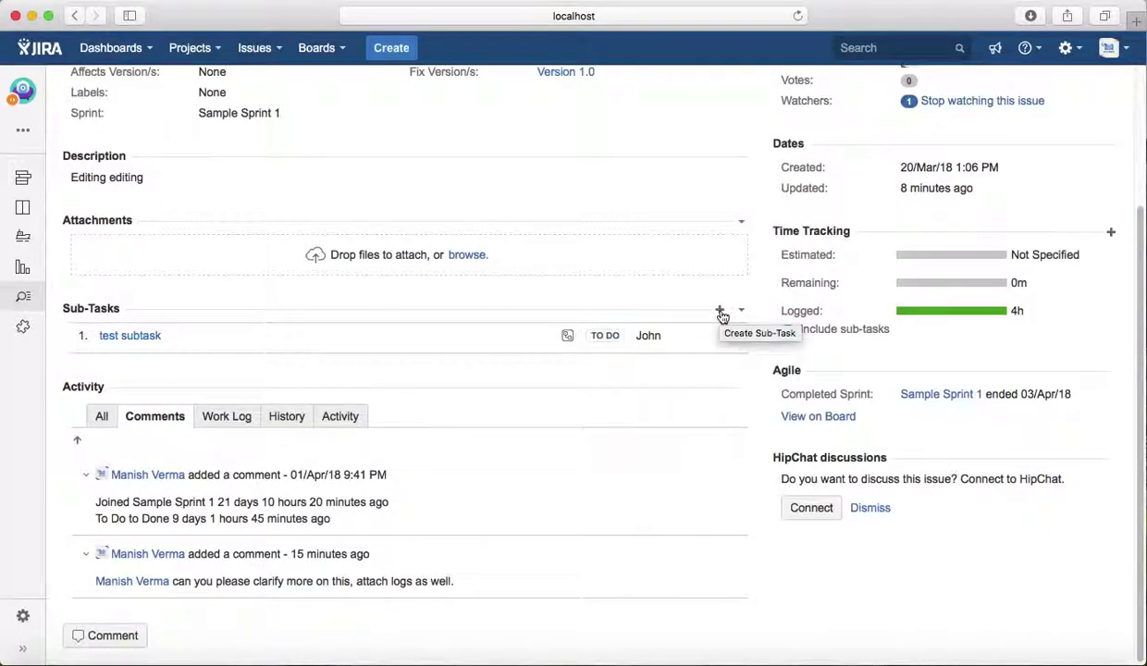
pyautogui.scroll(5, 497, 294)
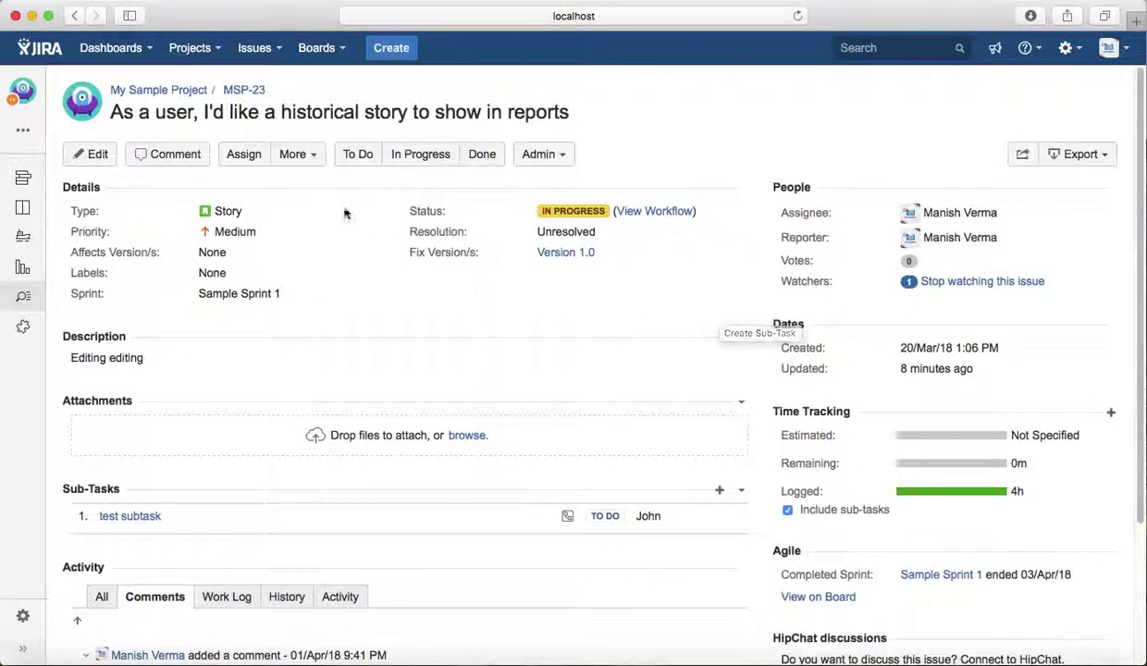
pyautogui.click(314, 160)
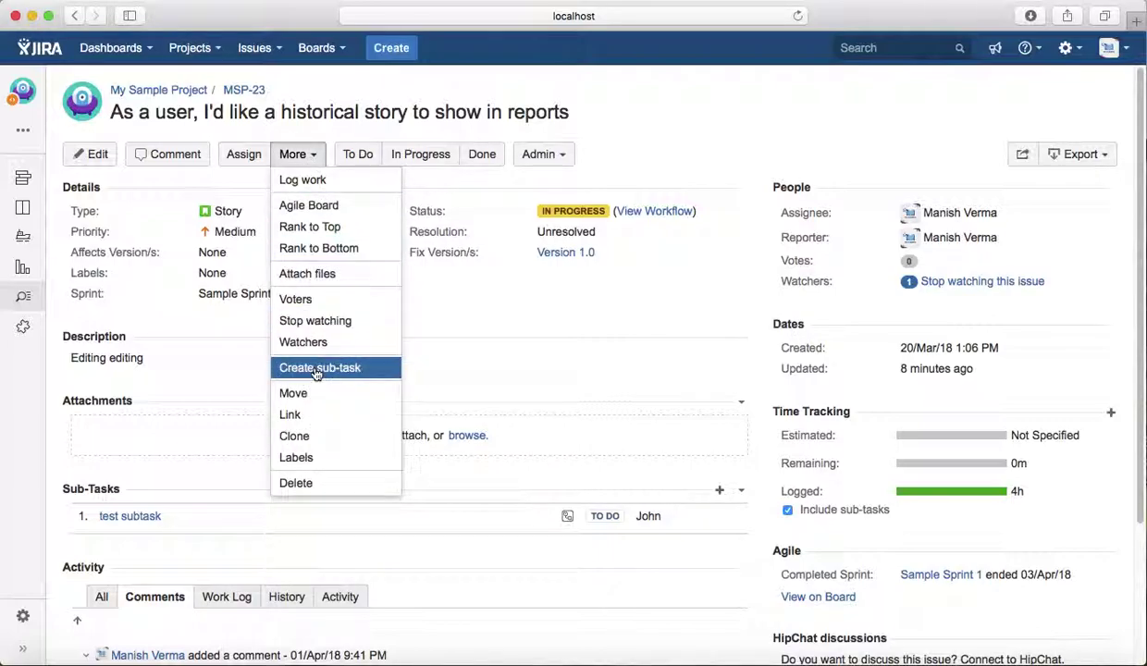
pyautogui.scroll(-5, 527, 350)
# Open a new sub-task form from the story's Sub-Tasks section and discard it without creating anything
pyautogui.click(741, 322)
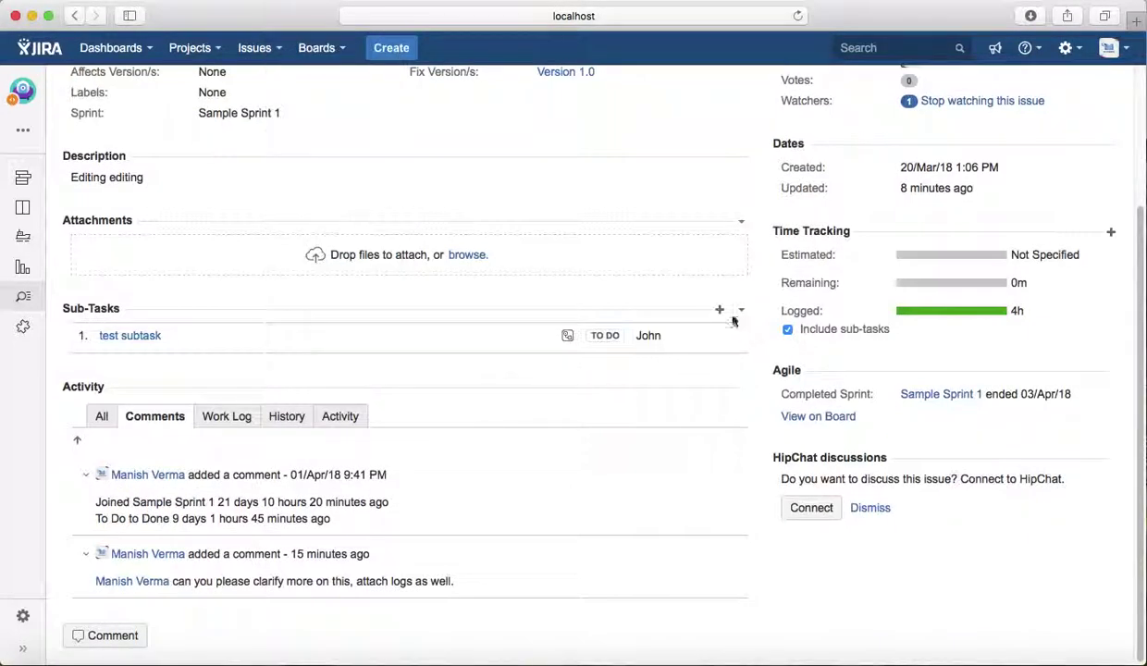
pyautogui.click(721, 311)
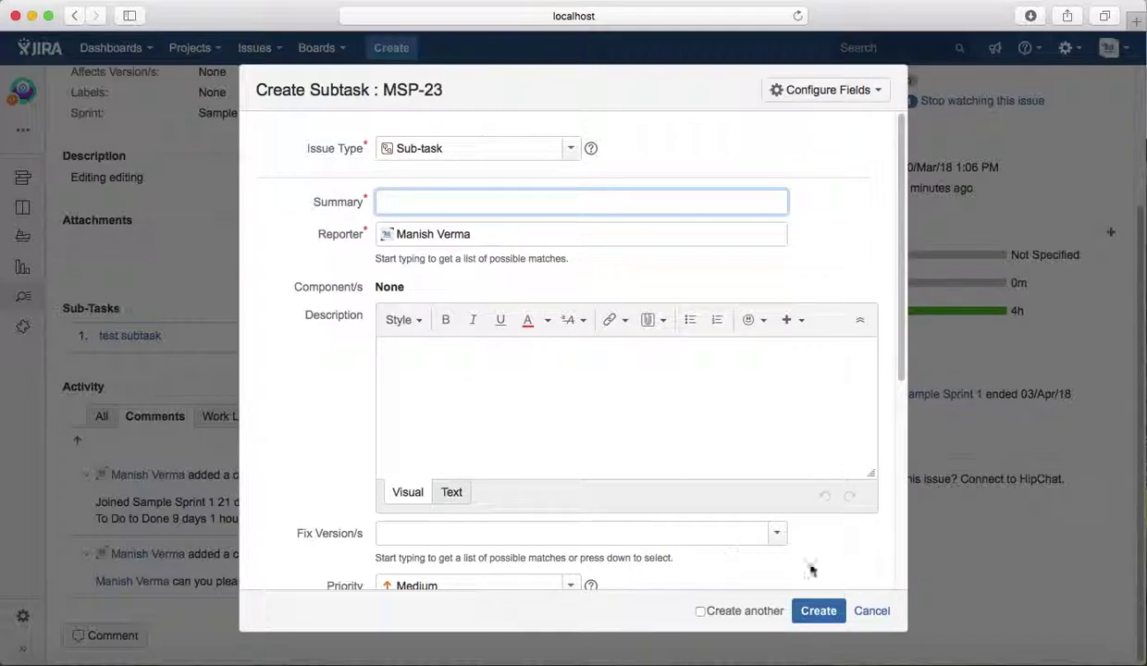
pyautogui.click(875, 615)
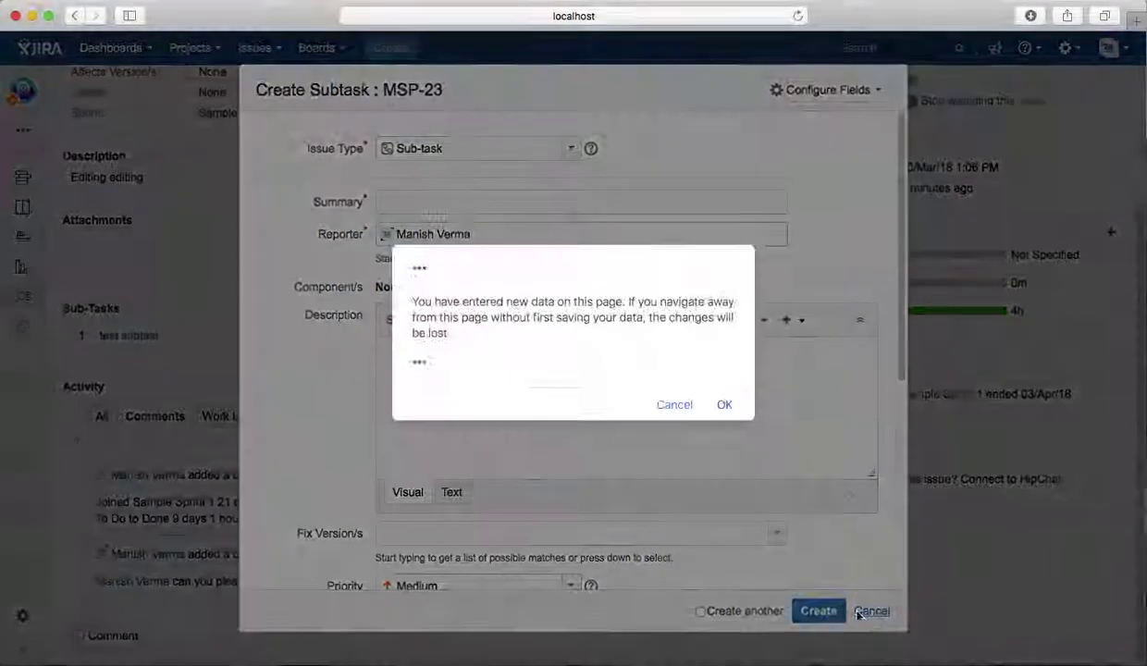
pyautogui.click(728, 407)
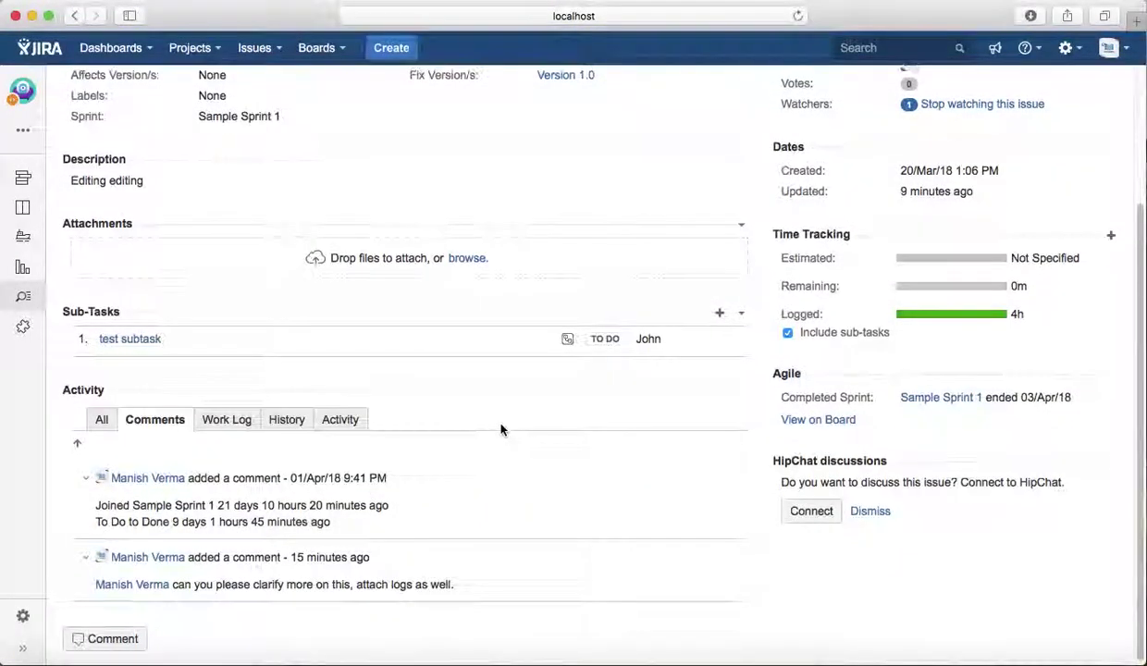
pyautogui.scroll(2, 501, 429)
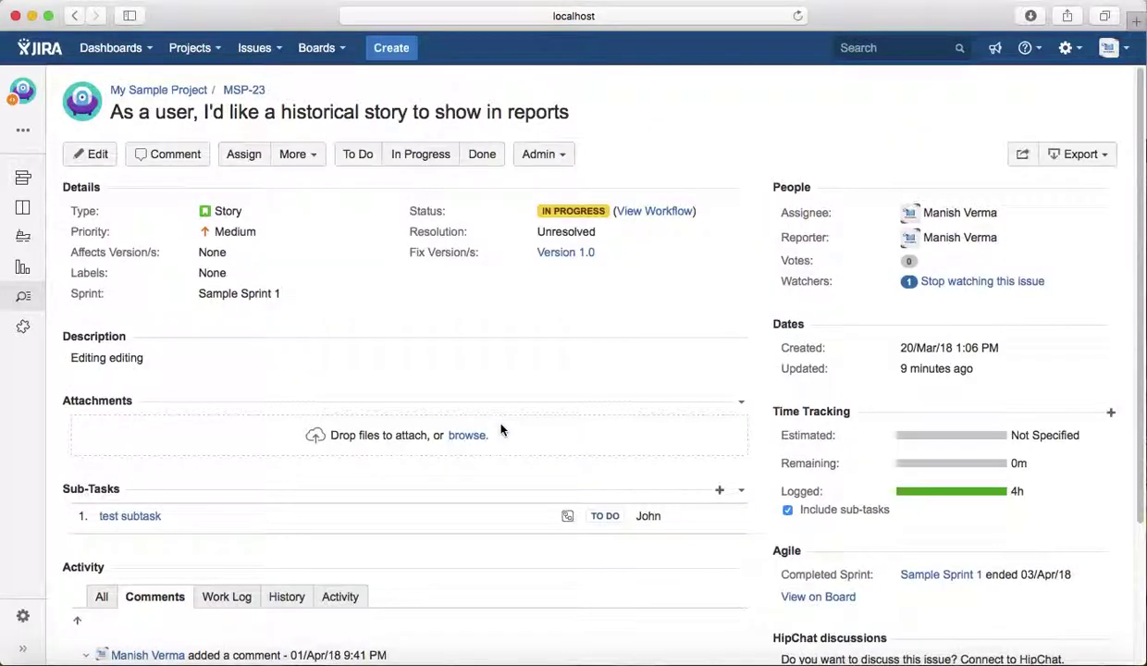